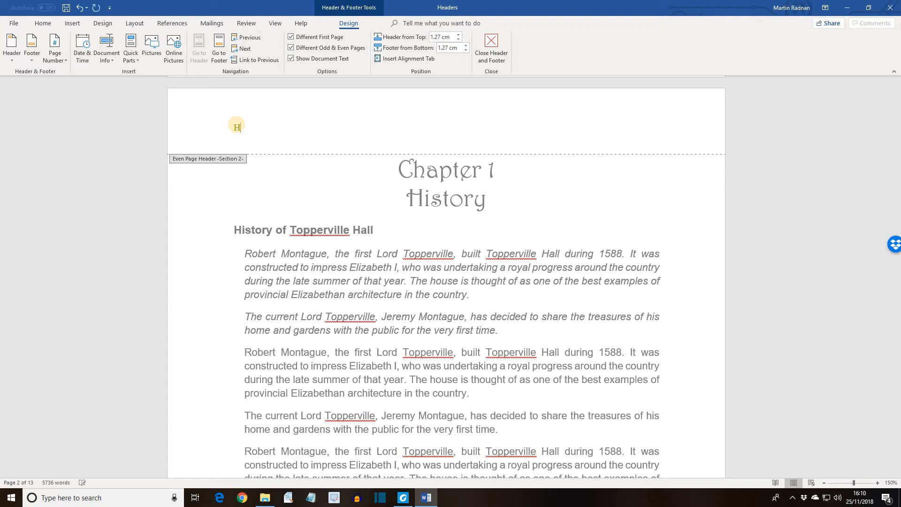
# Step: Enter "History" in section 2's even page header and format it in bold Arial
pyautogui.write('ory')
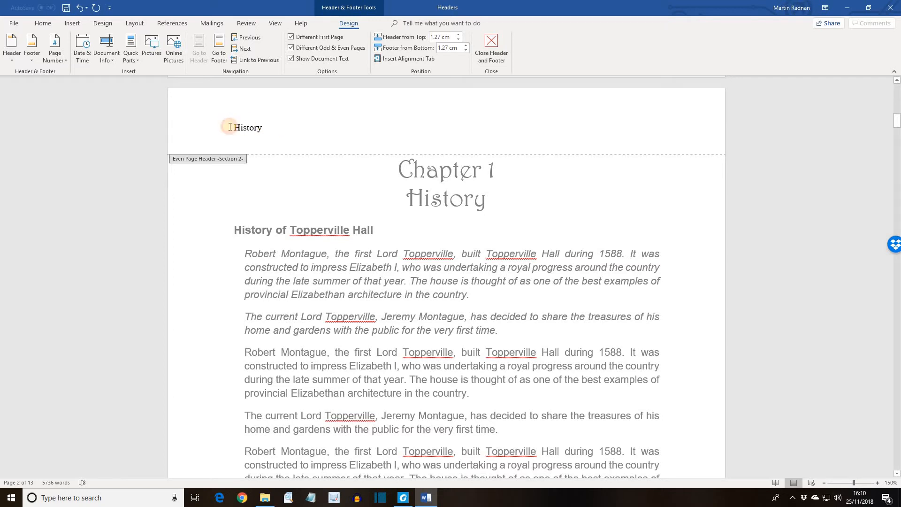
pyautogui.moveTo(226, 126); pyautogui.dragTo(265, 127)
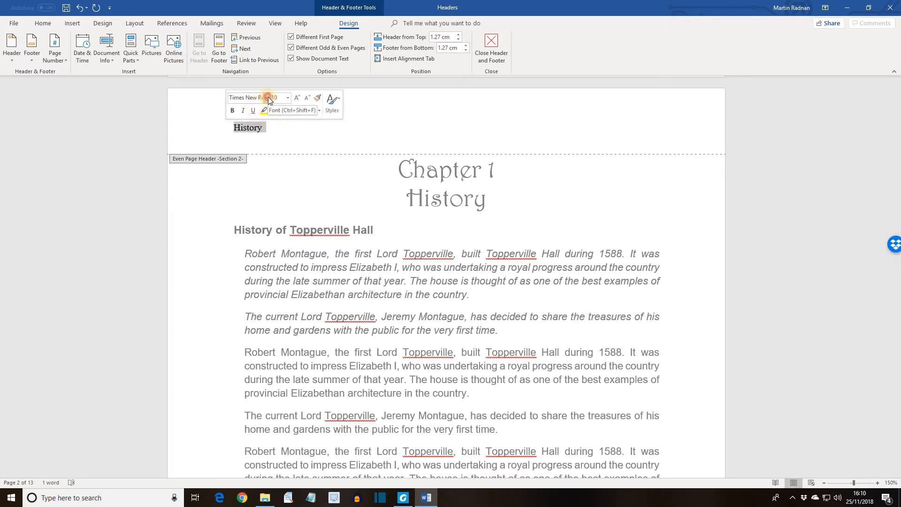
pyautogui.click(267, 98)
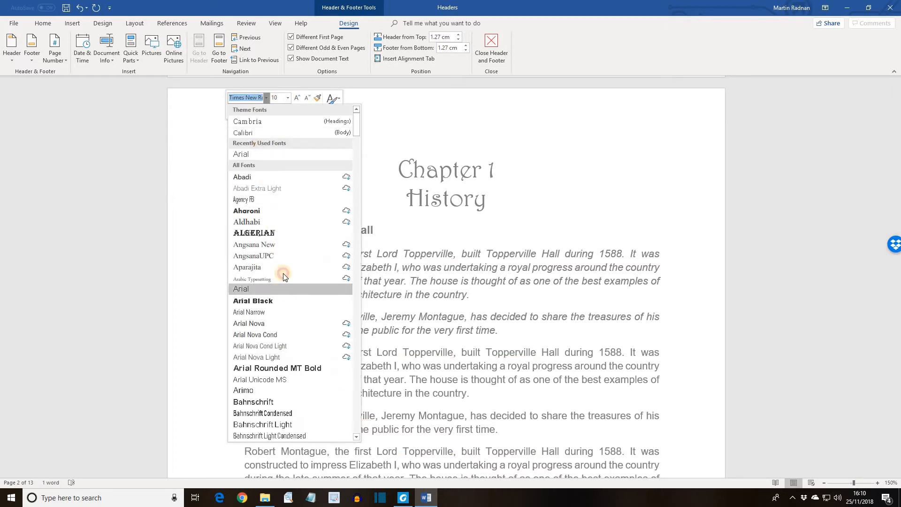
pyautogui.click(281, 290)
pyautogui.click(231, 110)
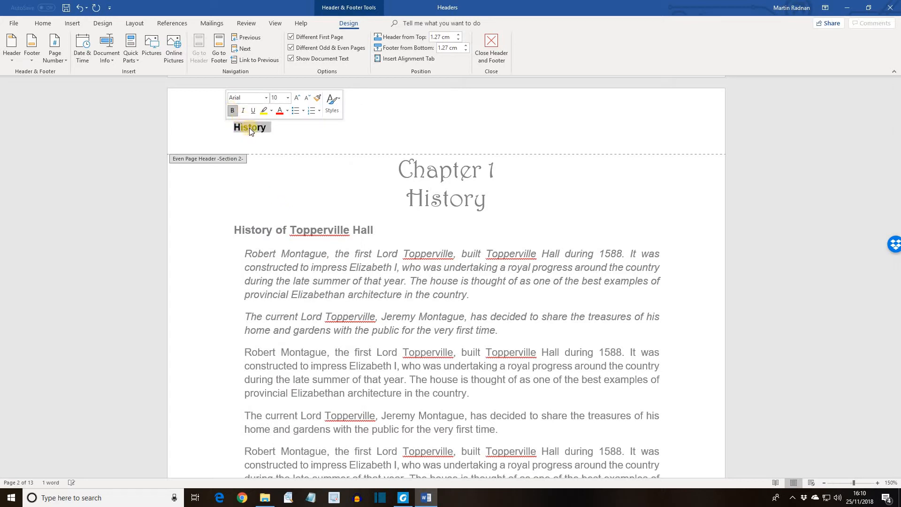
# Step: Insert a Plain Number page number at the current position in section 2's even page footer and unlink that footer from the previous section
pyautogui.click(216, 56)
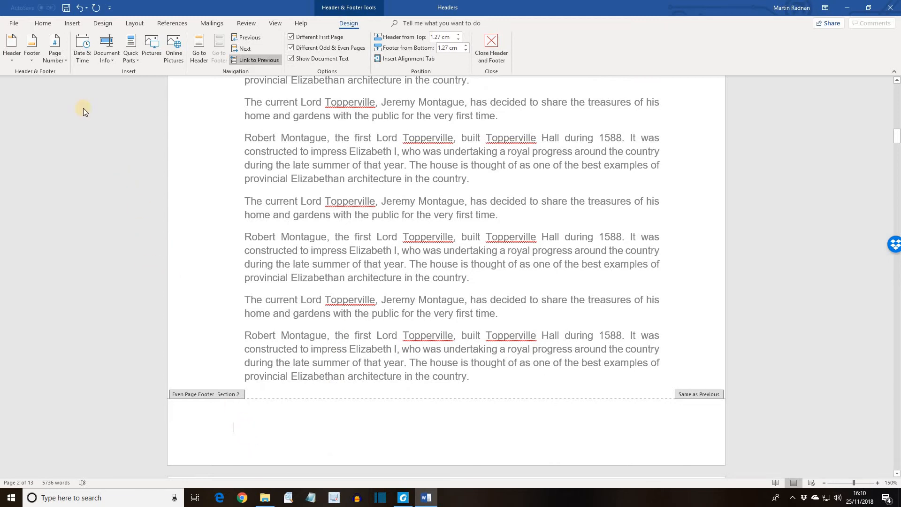
pyautogui.click(55, 54)
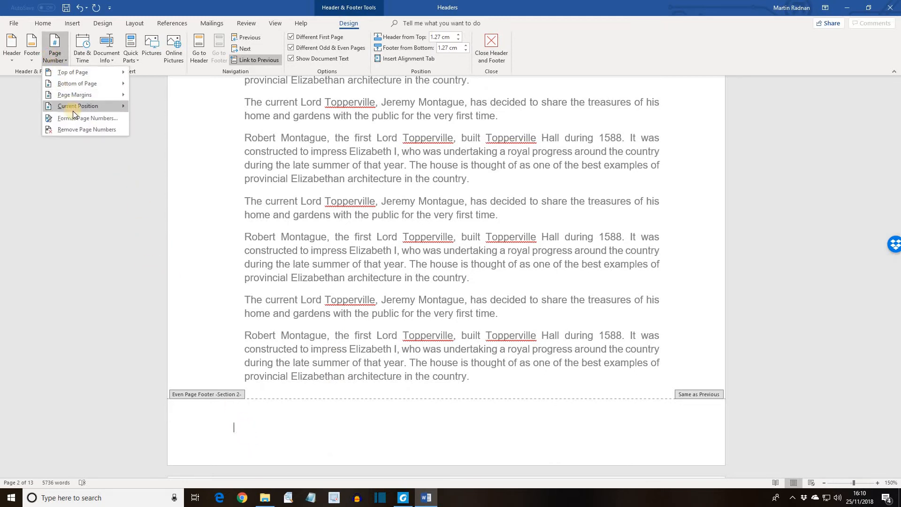
pyautogui.moveTo(72, 110)
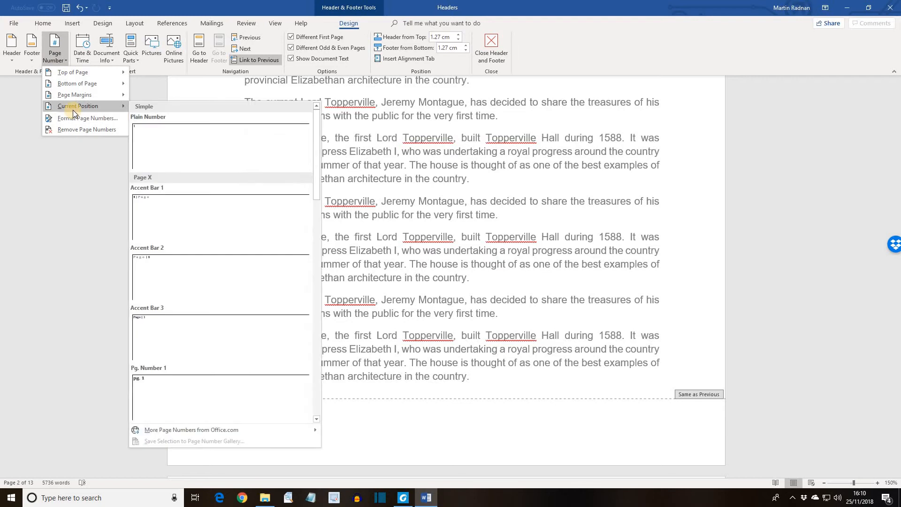
pyautogui.click(191, 153)
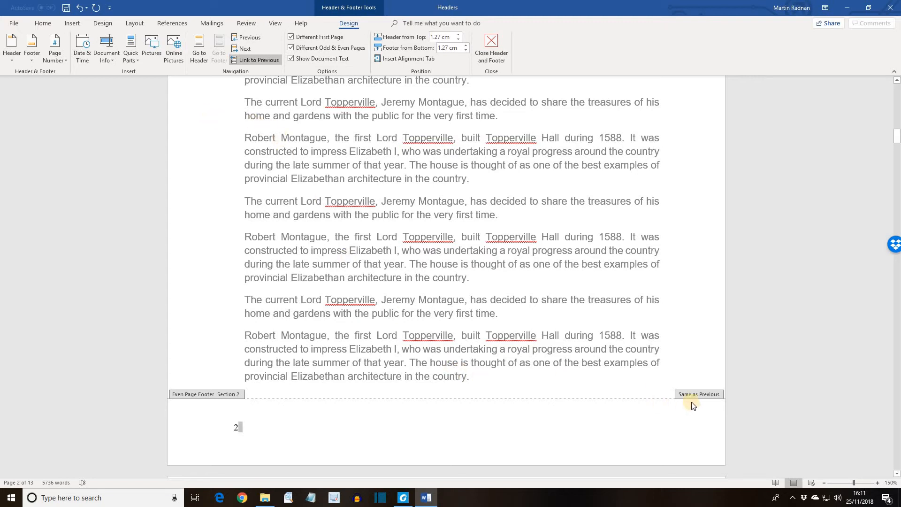
pyautogui.click(251, 59)
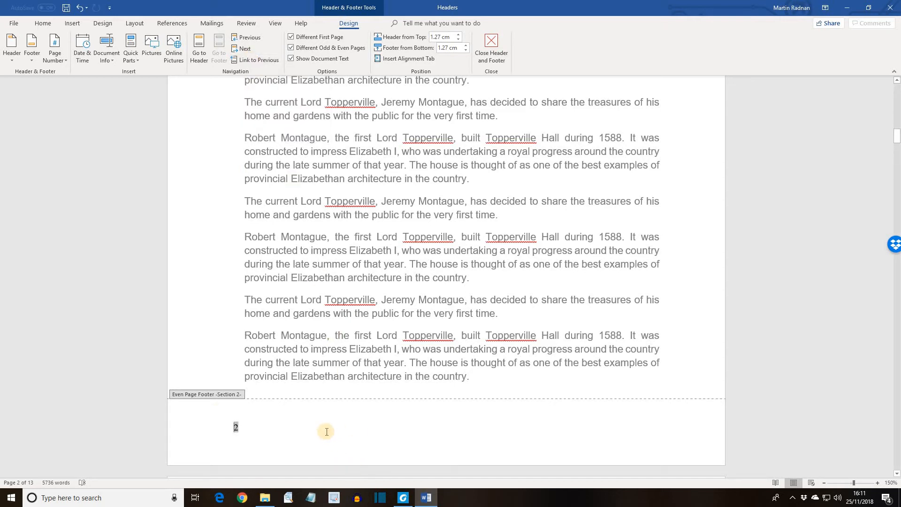
pyautogui.hotkey('ctrl', 'a')
# Step: Enter "History" right-aligned in section 2's odd page header
pyautogui.click(199, 57)
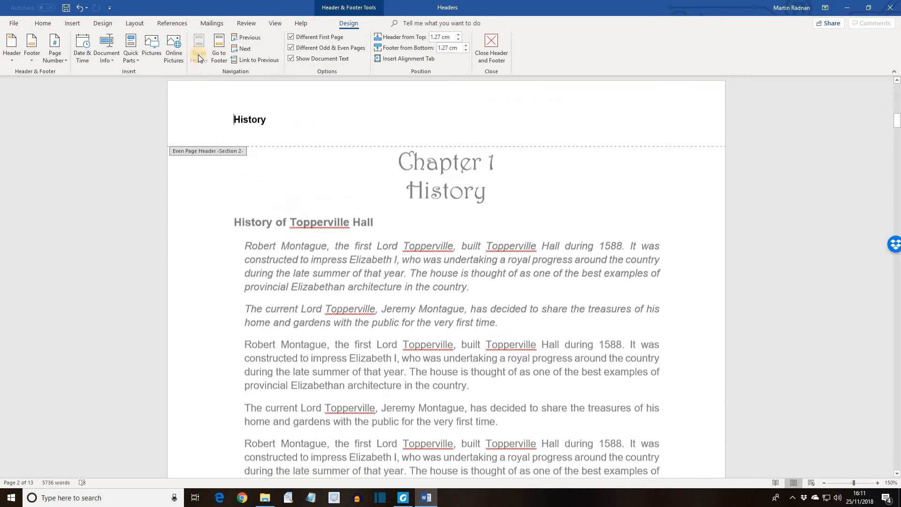
pyautogui.click(243, 48)
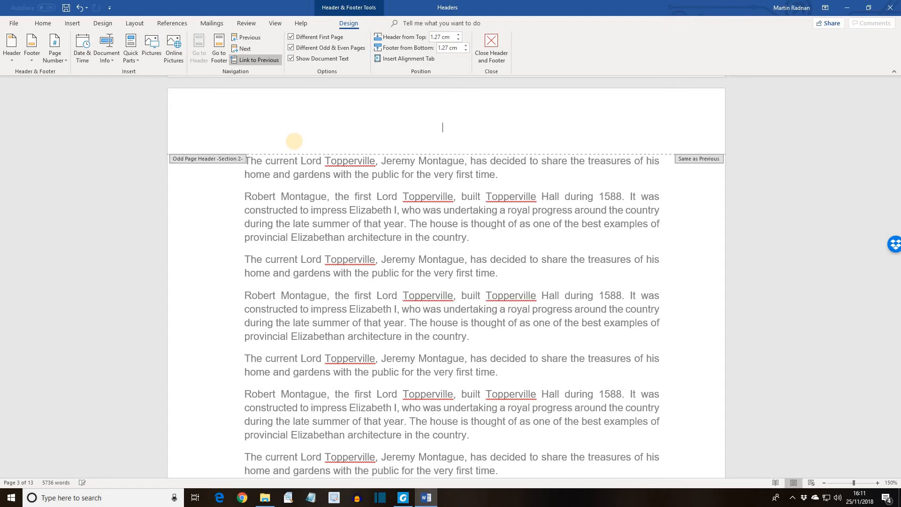
pyautogui.hotkey('ctrl', 'z')
pyautogui.write('History')
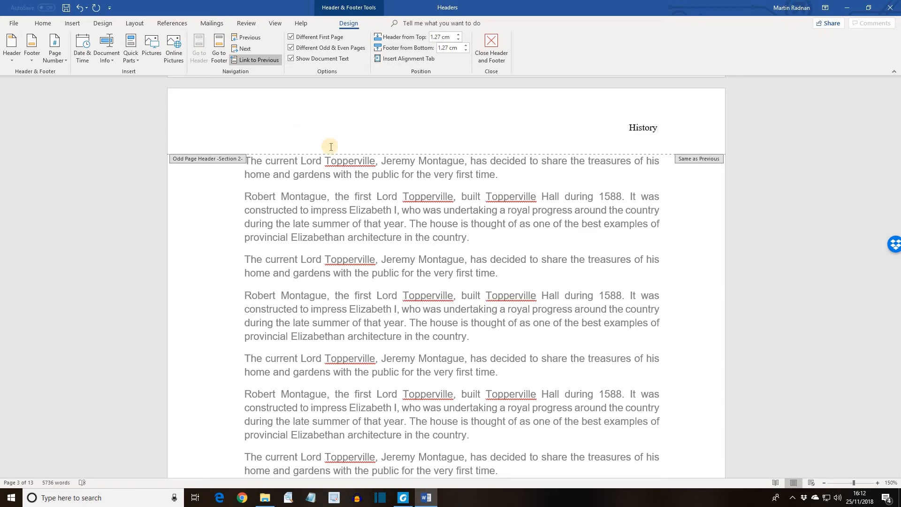
# Step: Format the "History" text in the odd page header in bold Arial
pyautogui.moveTo(657, 128); pyautogui.dragTo(618, 128)
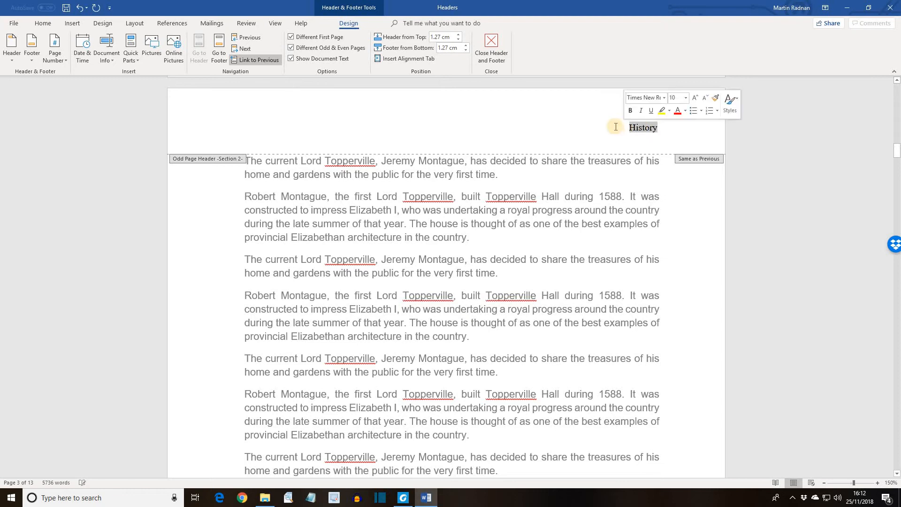
pyautogui.click(664, 98)
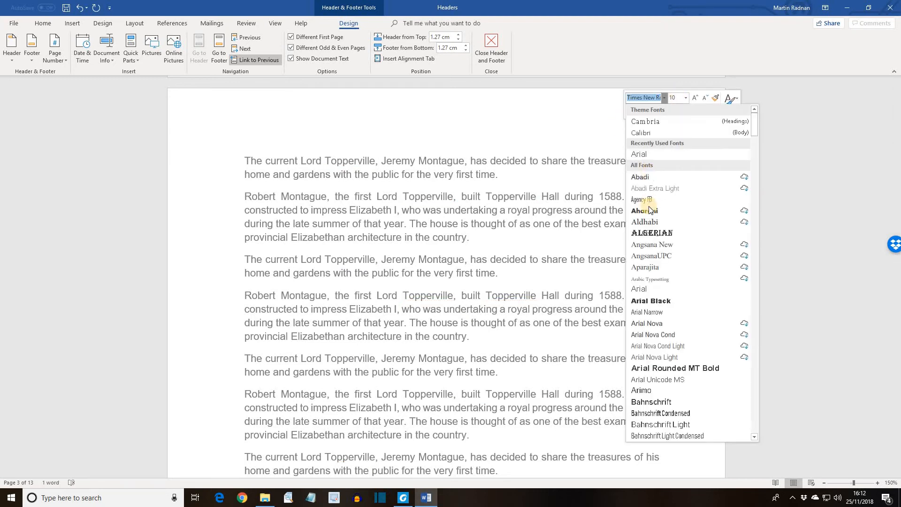
pyautogui.click(645, 154)
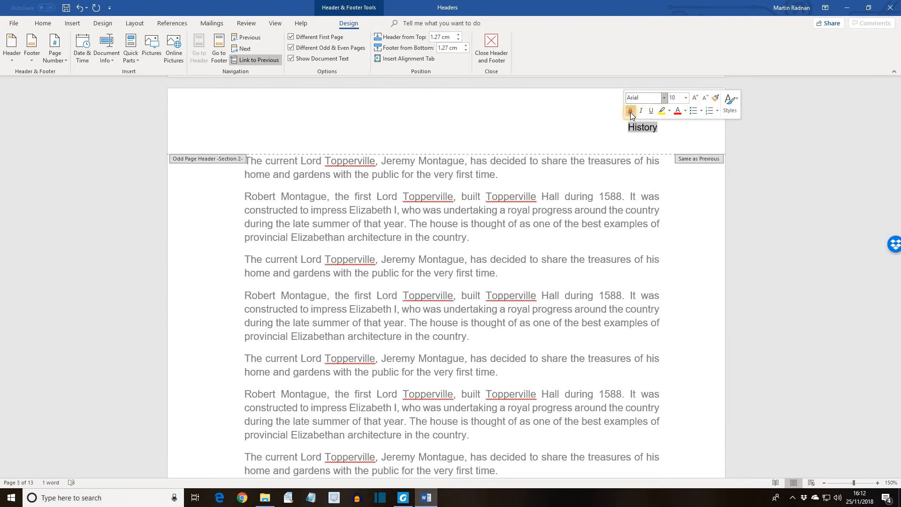
pyautogui.click(629, 111)
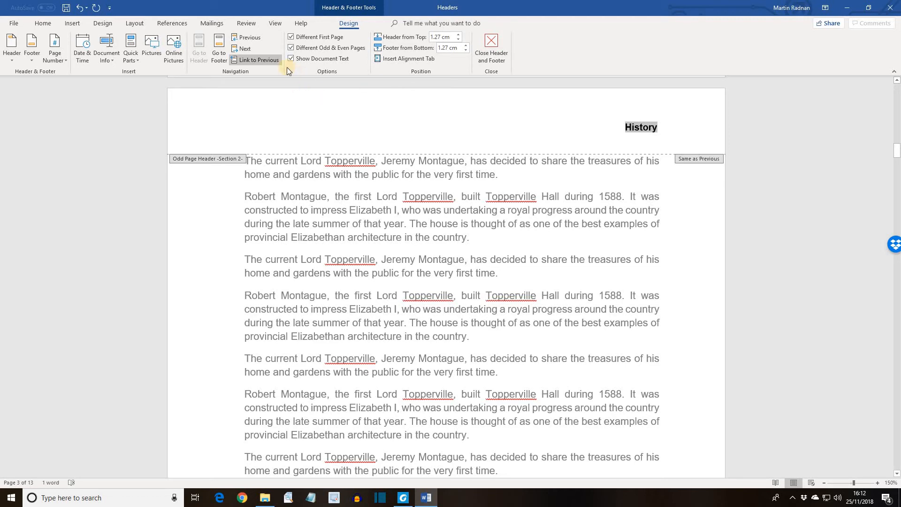
# Step: Insert a Plain Number page number at the right-aligned current position in section 2's odd page footer
pyautogui.click(216, 56)
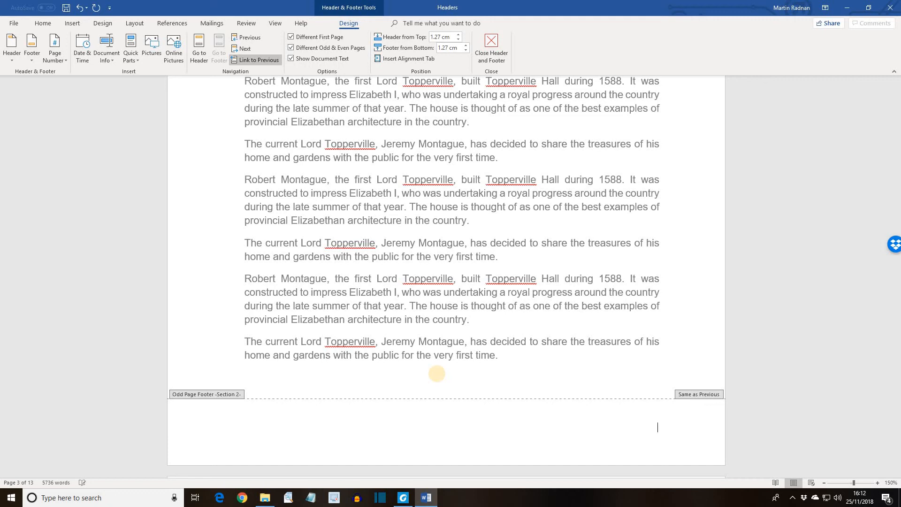
pyautogui.click(51, 55)
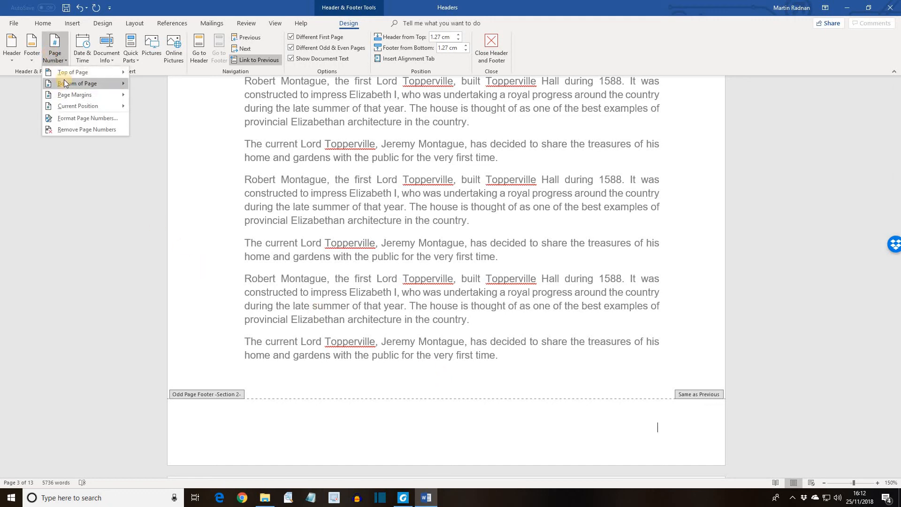
pyautogui.moveTo(75, 109)
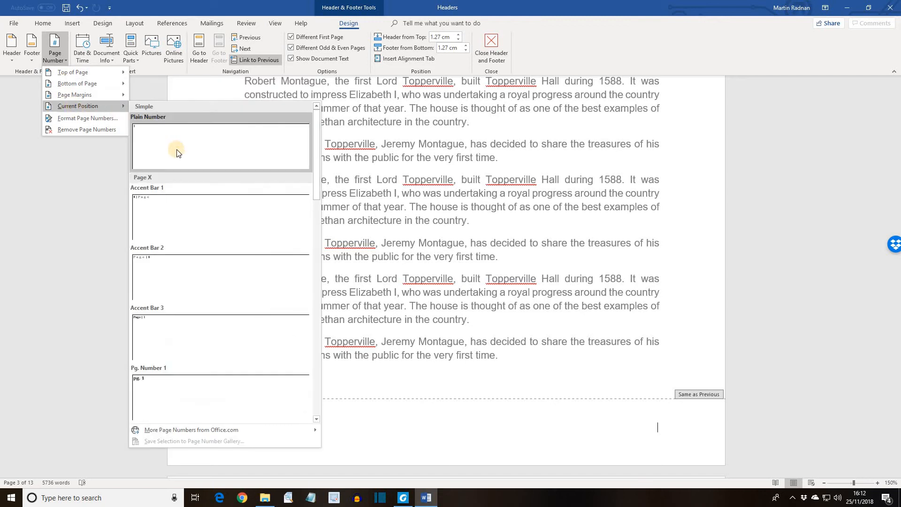
pyautogui.click(176, 149)
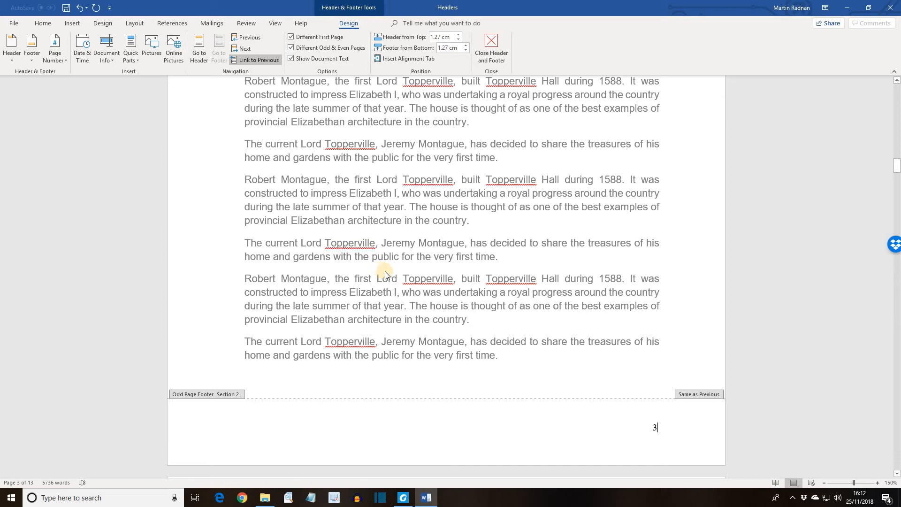
# Step: Unlink section 2's odd page header from the previous section
pyautogui.scroll(-10, 385, 274)
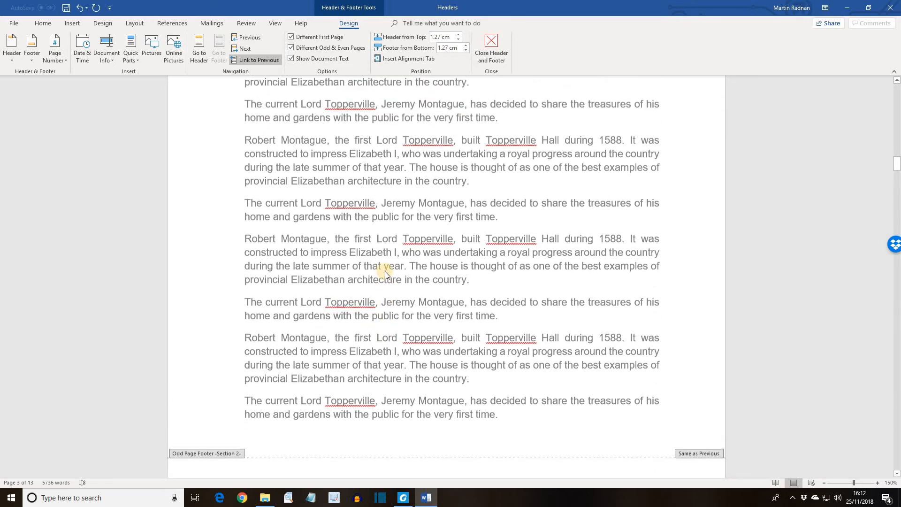
pyautogui.scroll(2, 385, 272)
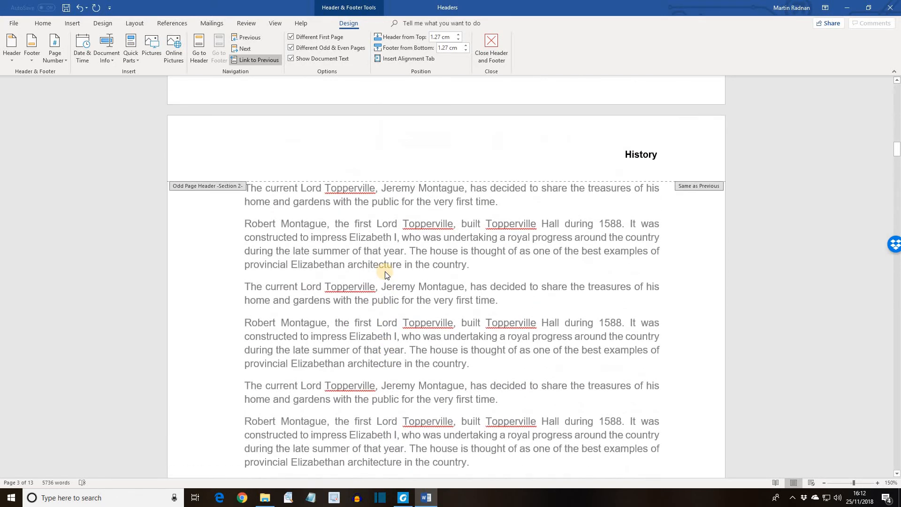
pyautogui.click(649, 154)
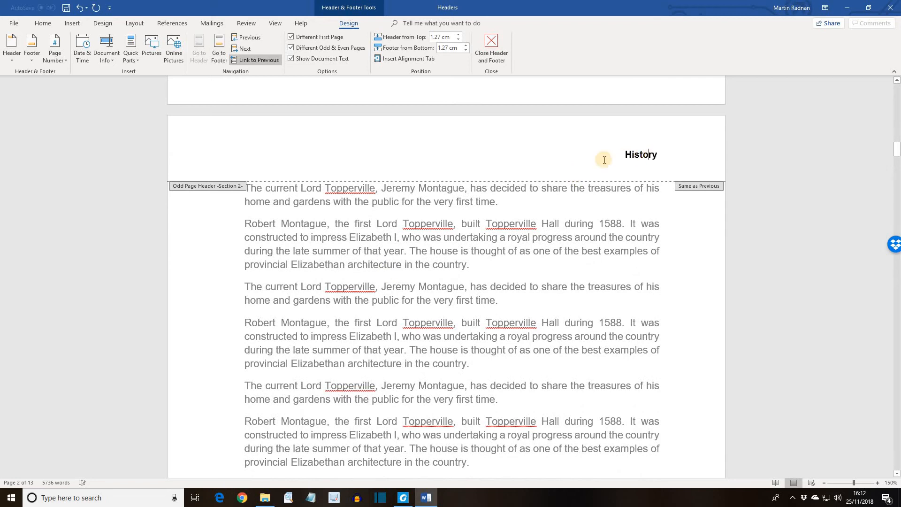
pyautogui.click(249, 61)
# Step: Unlink section 2's odd page footer from the previous section
pyautogui.scroll(-2, 437, 213)
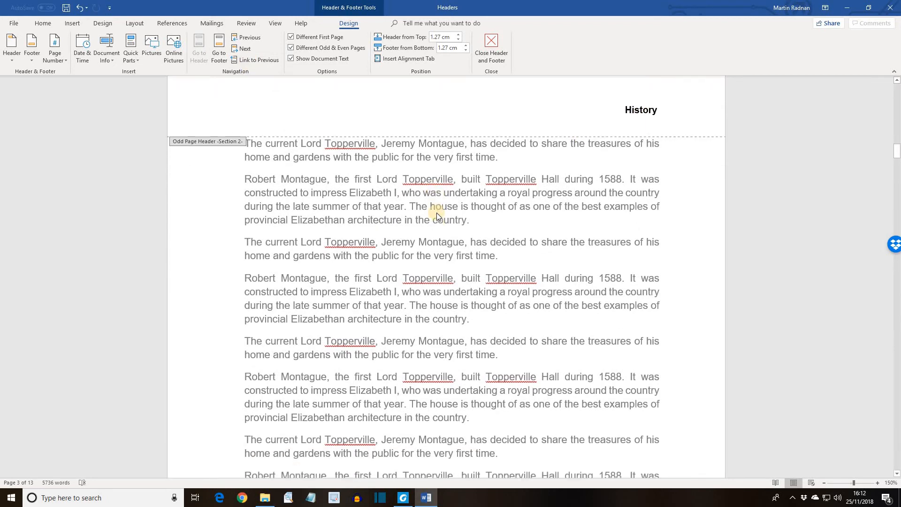
pyautogui.scroll(-4, 437, 217)
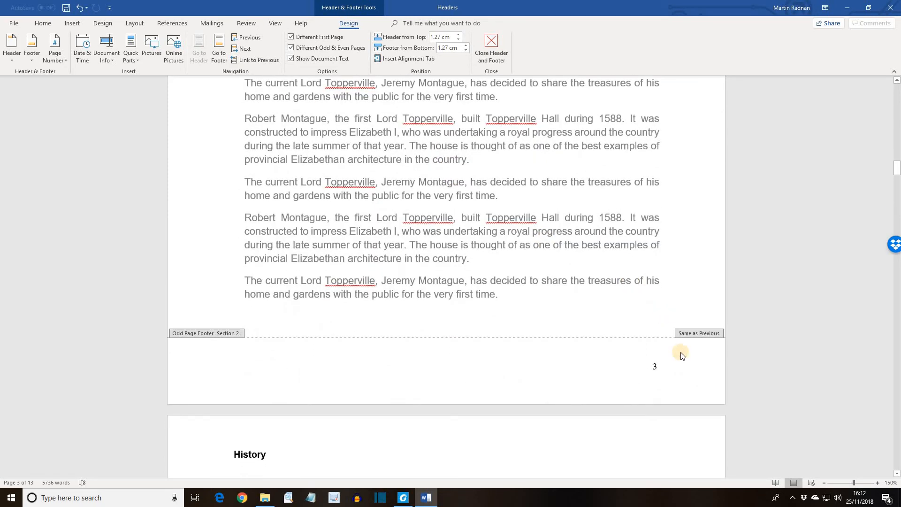
pyautogui.click(558, 372)
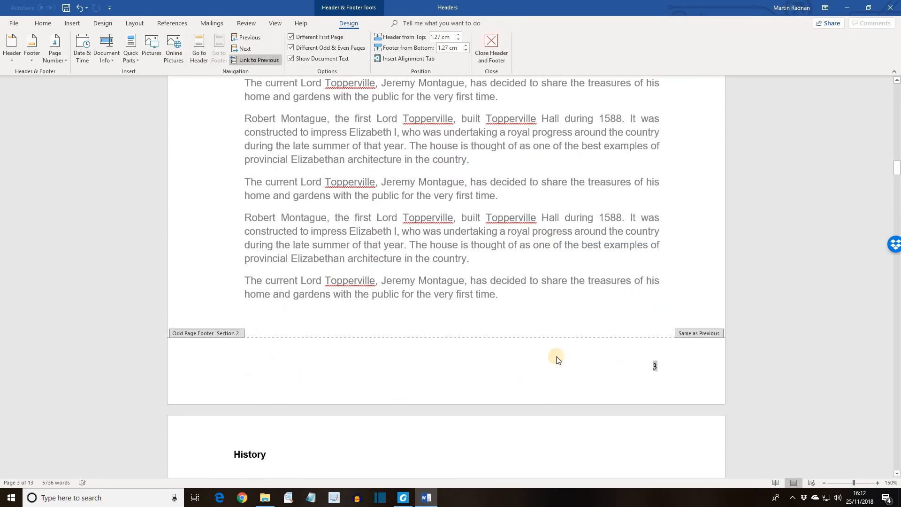
pyautogui.click(263, 61)
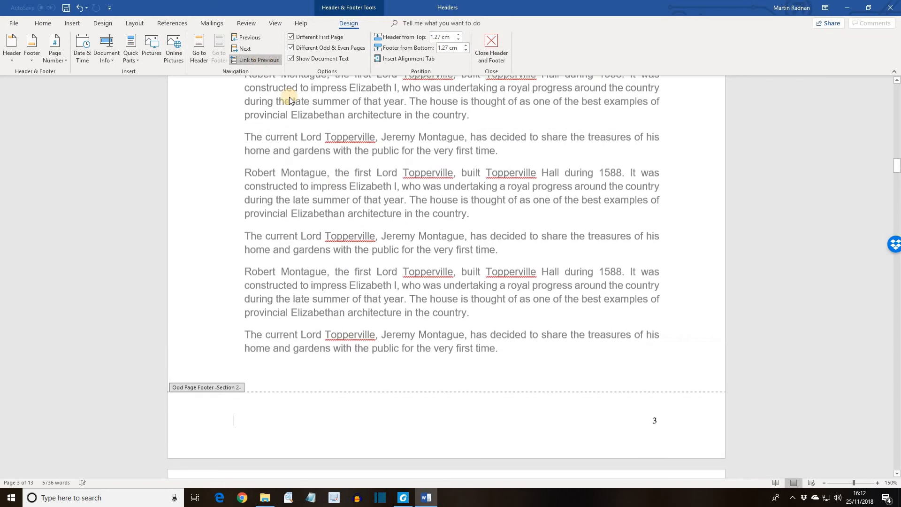
# Step: Review the headers and footers from the title page through Chapter 1 to the start of Chapter 2
pyautogui.scroll(-1, 421, 403)
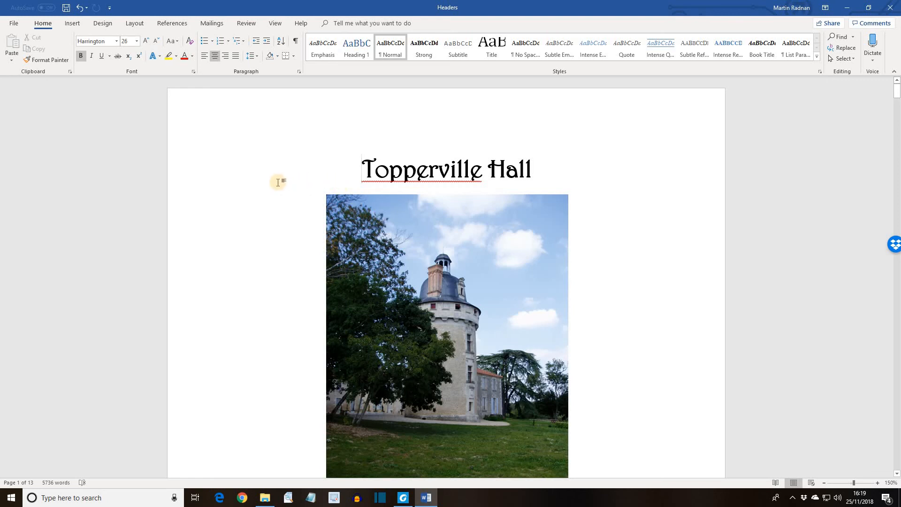
pyautogui.scroll(-8, 288, 159)
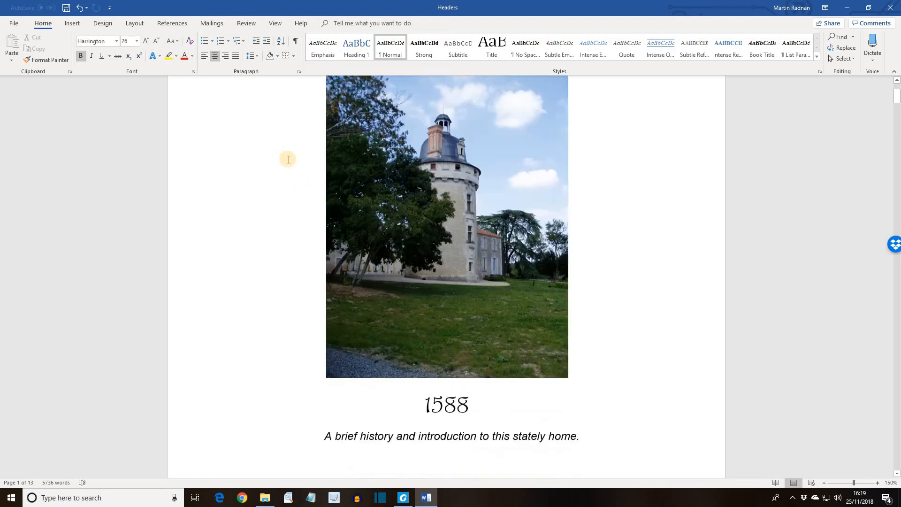
pyautogui.scroll(-3, 287, 159)
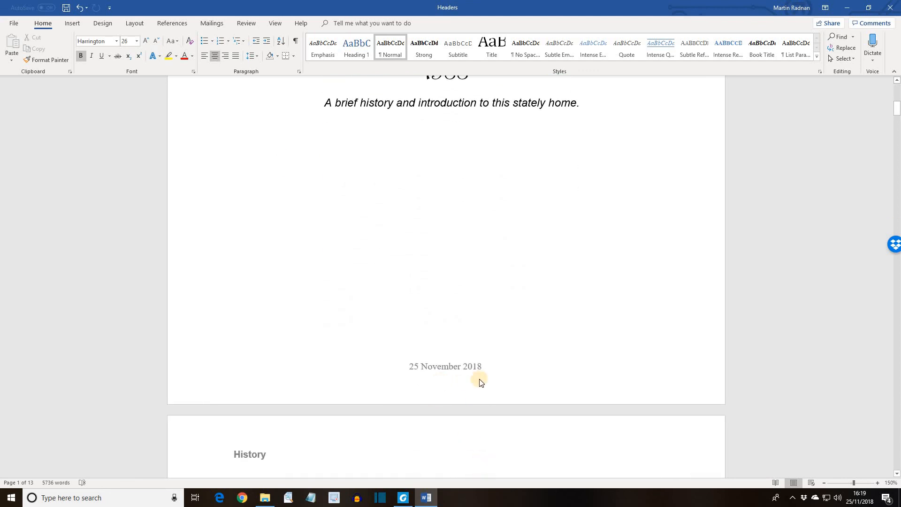
pyautogui.scroll(-8, 479, 382)
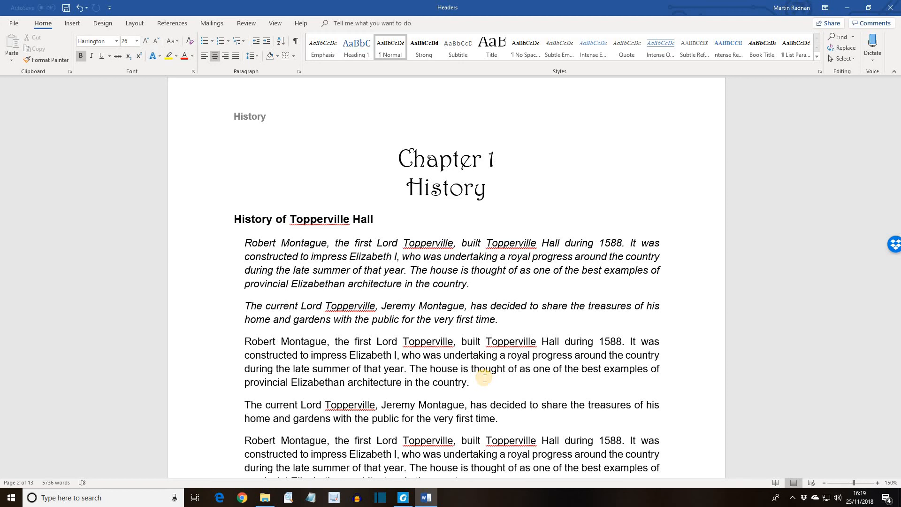
pyautogui.scroll(-15, 484, 378)
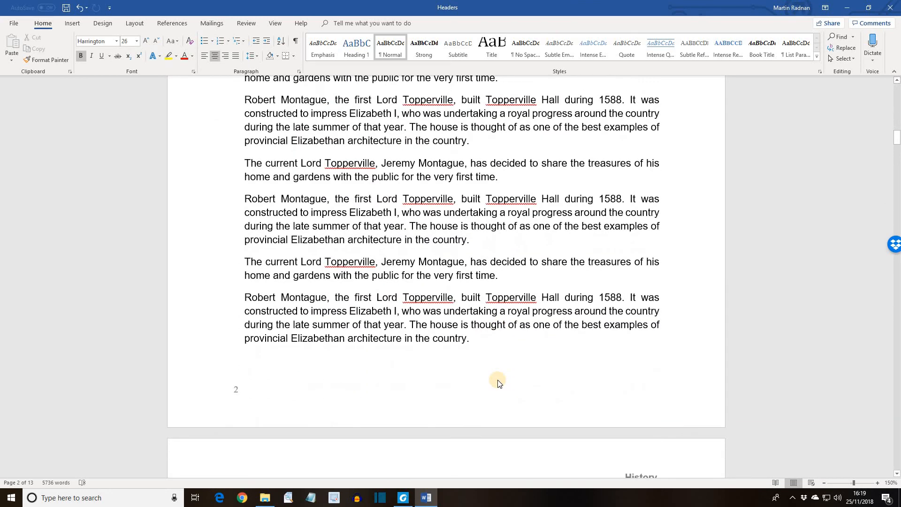
pyautogui.scroll(-15, 498, 382)
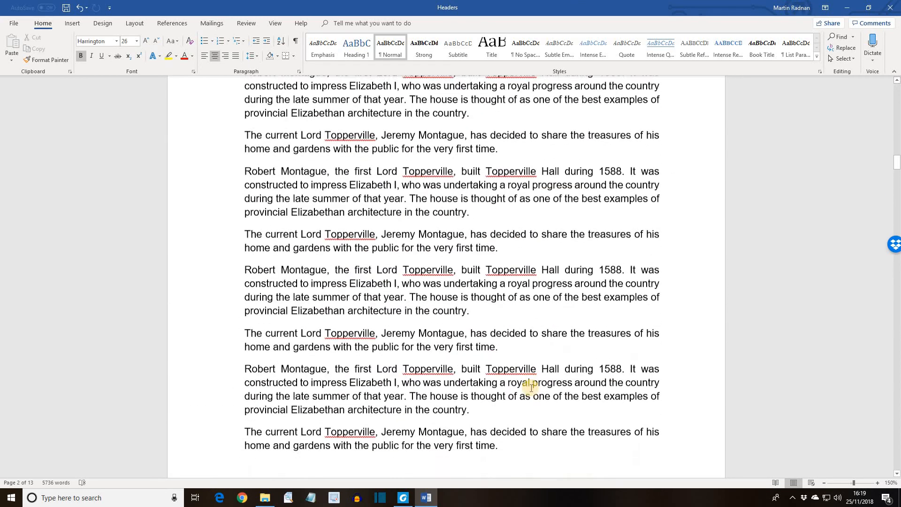
pyautogui.scroll(-12, 531, 388)
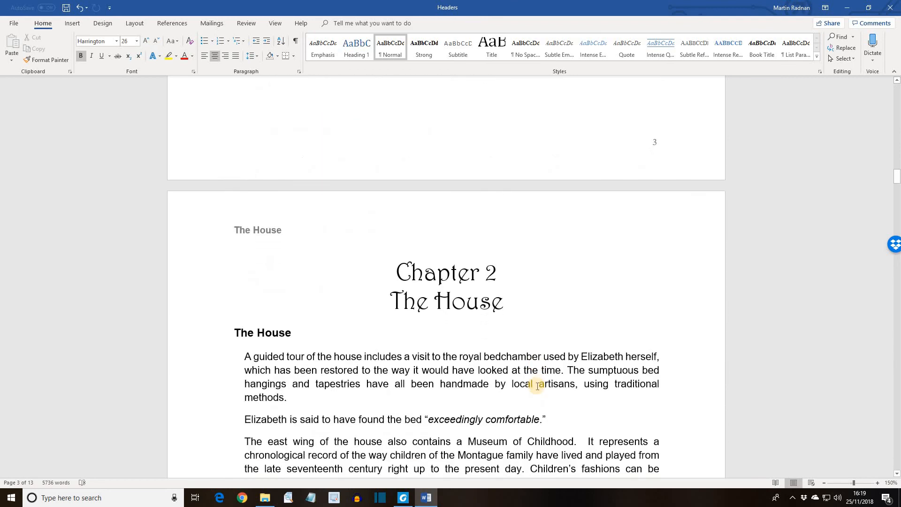
pyautogui.scroll(-3, 537, 385)
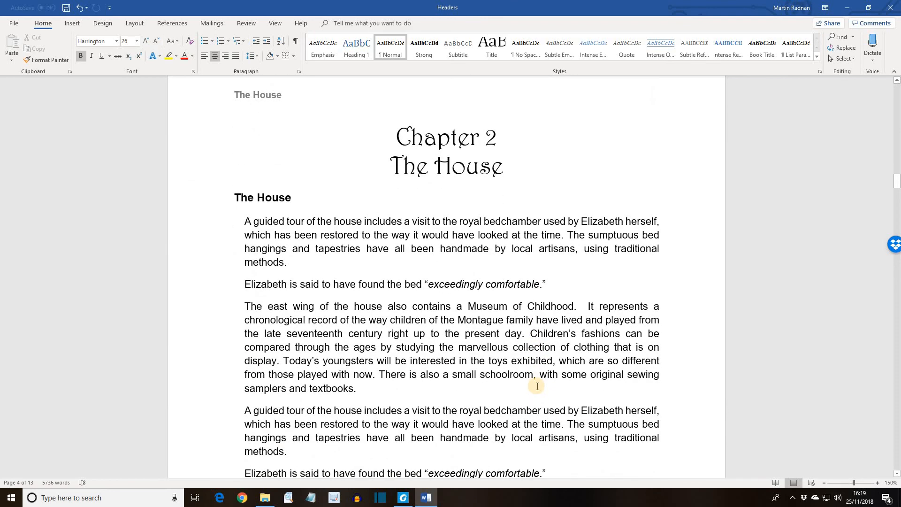
# Step: Check the chapter-title headers and page numbers from Chapter 2 through the last page of Chapter 4, and return to the document's start
pyautogui.scroll(-15, 538, 385)
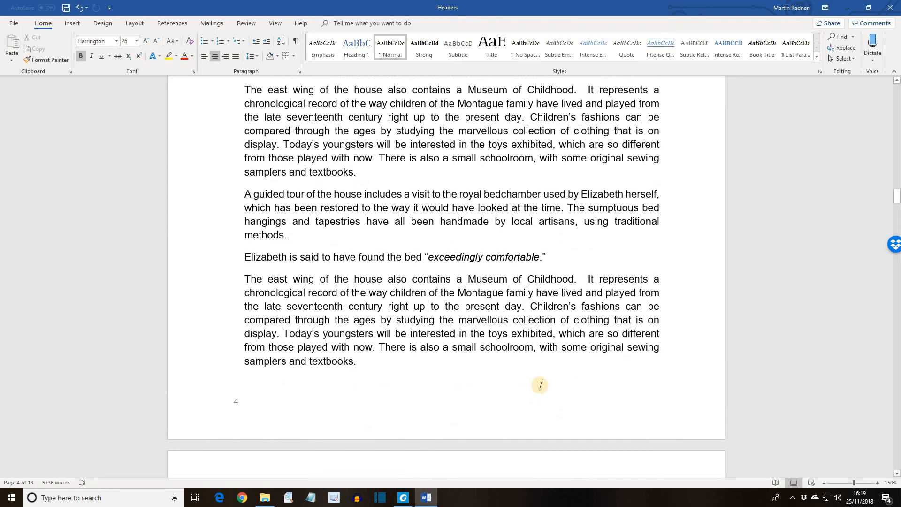
pyautogui.scroll(-15, 540, 386)
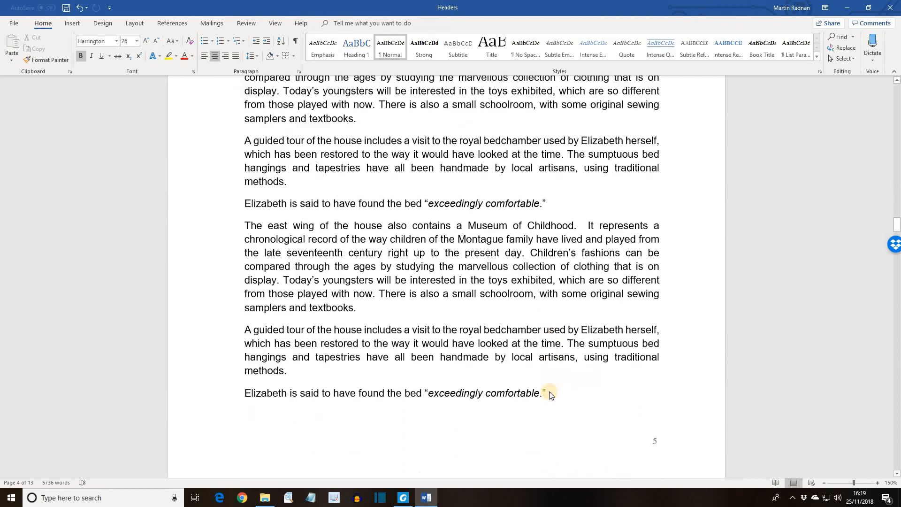
pyautogui.scroll(-15, 550, 394)
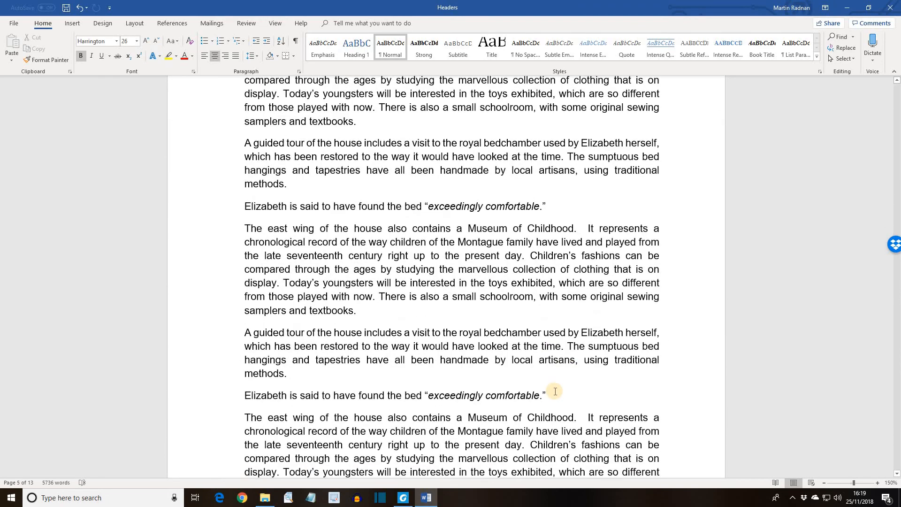
pyautogui.scroll(-15, 555, 391)
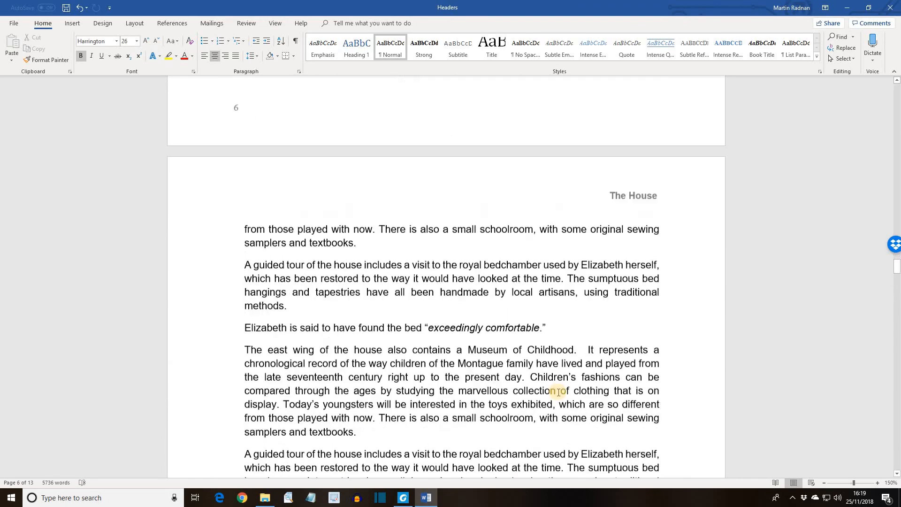
pyautogui.scroll(-15, 558, 392)
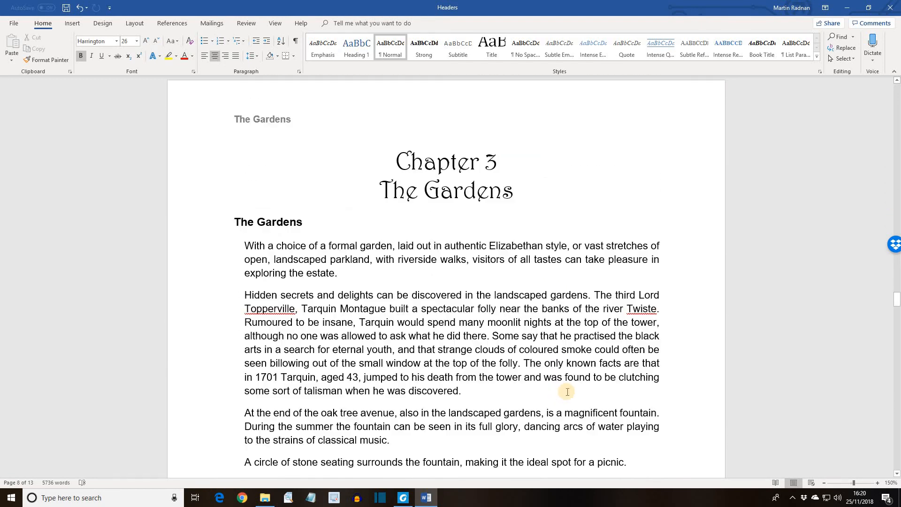
pyautogui.scroll(-15, 568, 392)
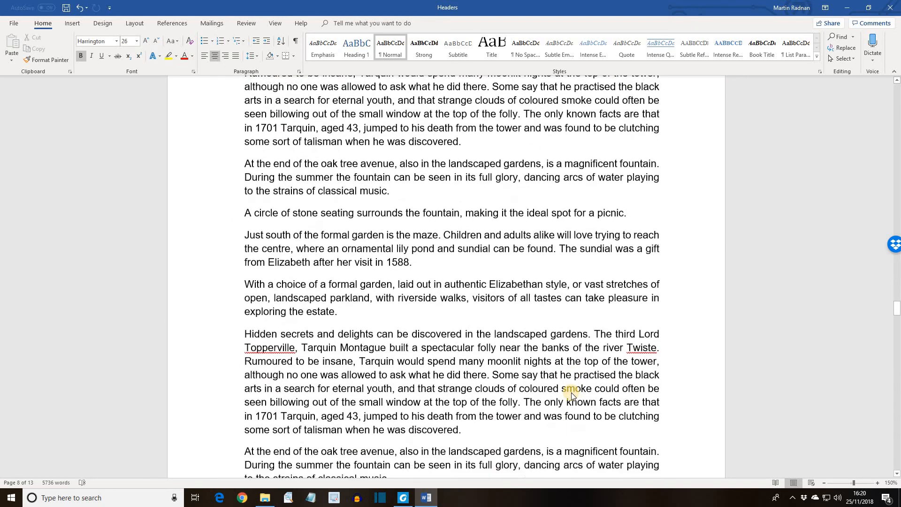
pyautogui.scroll(-15, 574, 392)
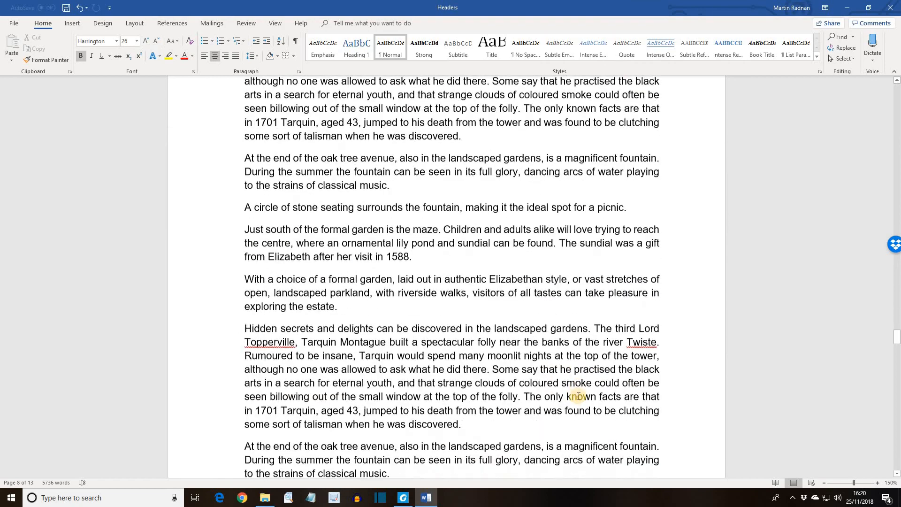
pyautogui.scroll(-15, 581, 399)
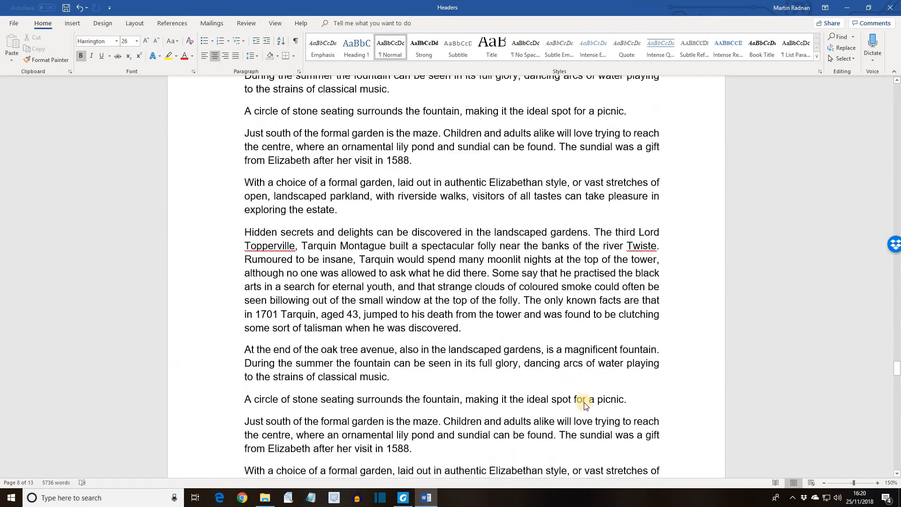
pyautogui.scroll(-15, 590, 402)
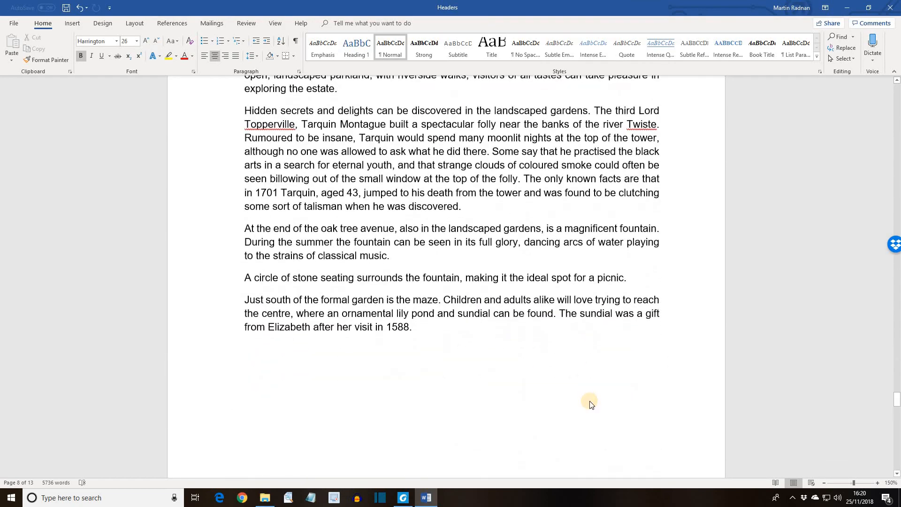
pyautogui.scroll(-2, 590, 400)
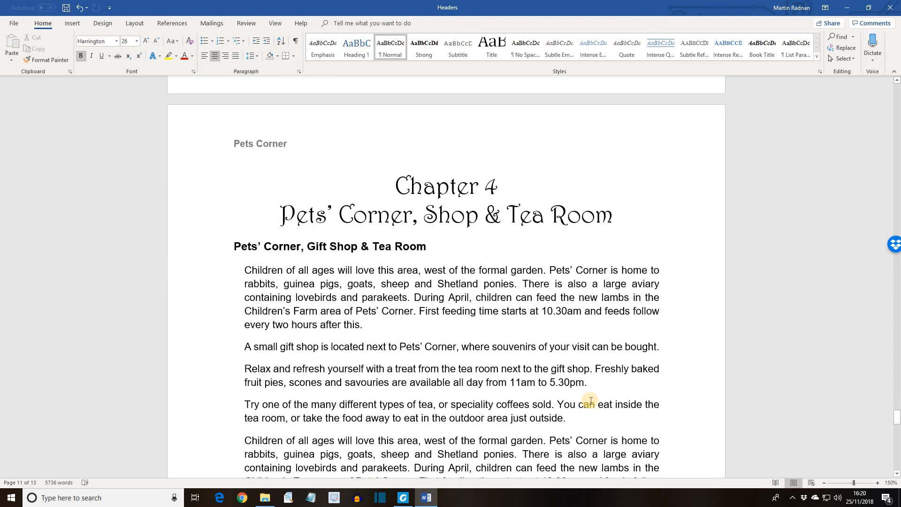
pyautogui.scroll(-15, 591, 403)
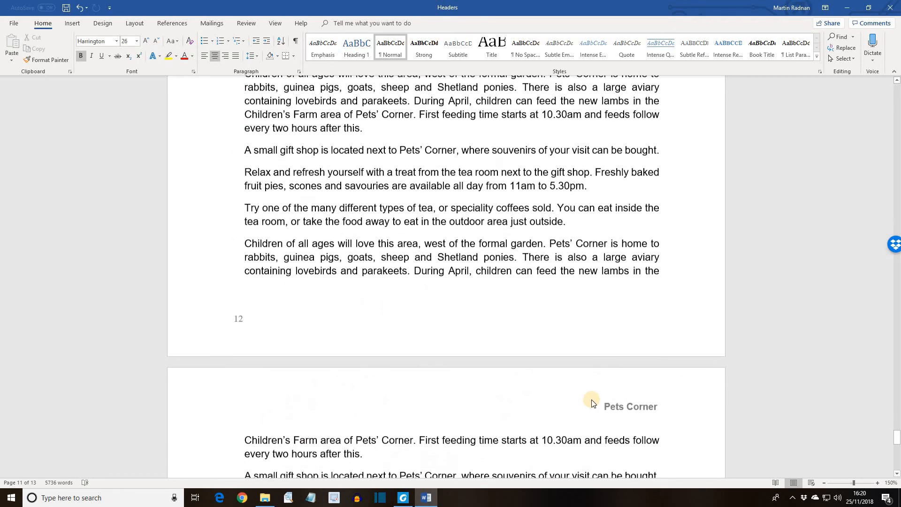
pyautogui.scroll(-10, 593, 401)
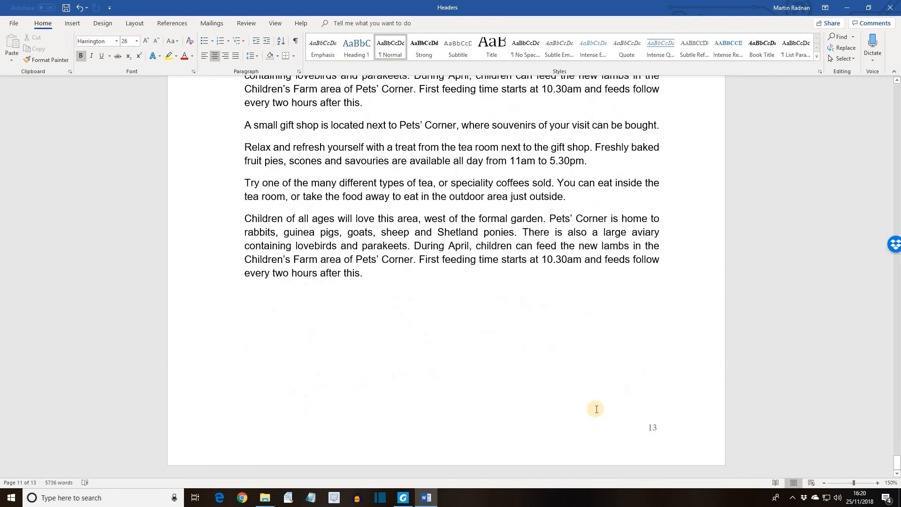
pyautogui.scroll(5, 596, 406)
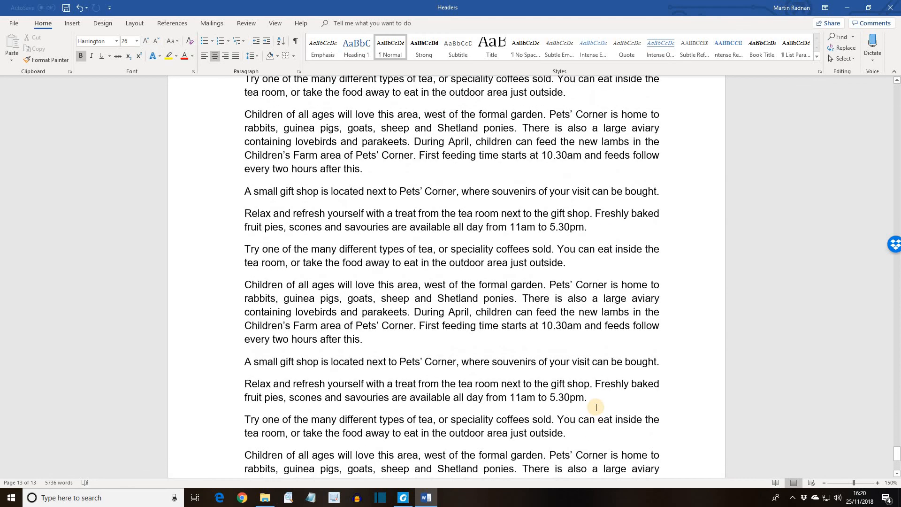
pyautogui.scroll(2, 596, 407)
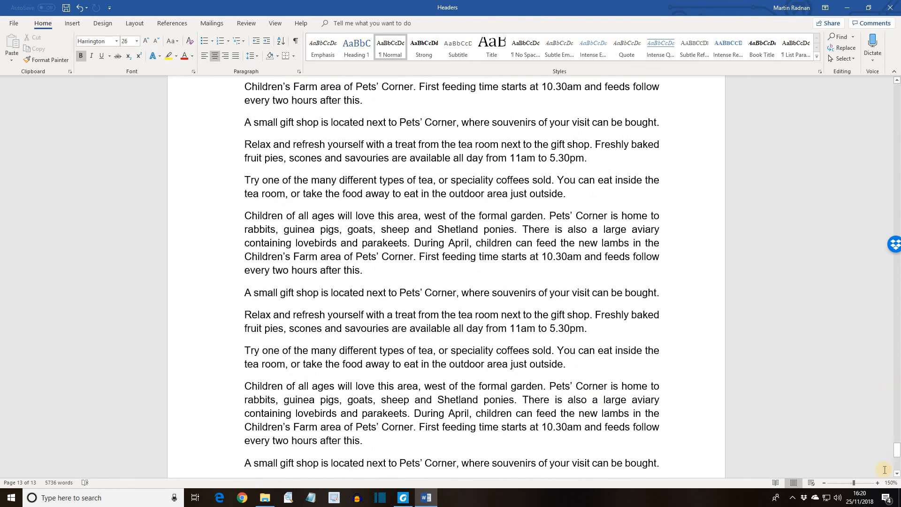
pyautogui.hotkey('ctrl', 'Home')
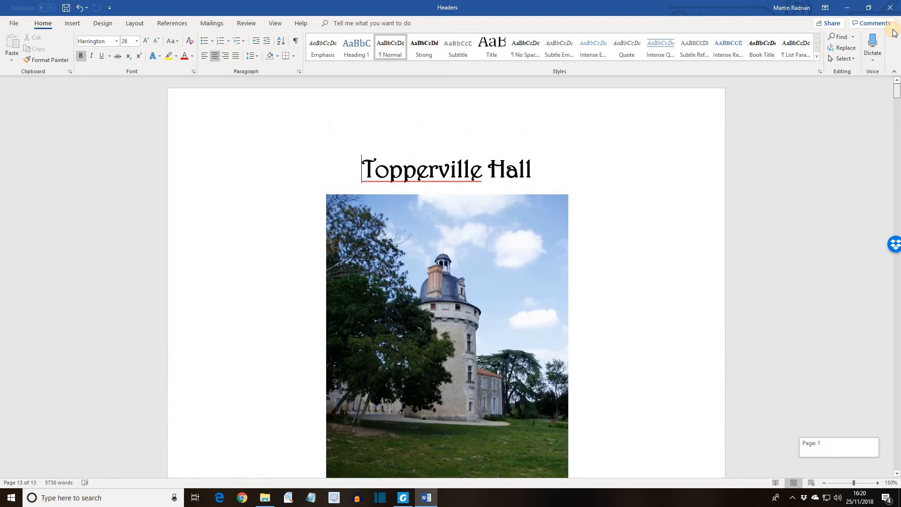
# Step: Save a copy of the document as a Word Document named Headers2 in the WORD DATA FILES folder
pyautogui.click(14, 24)
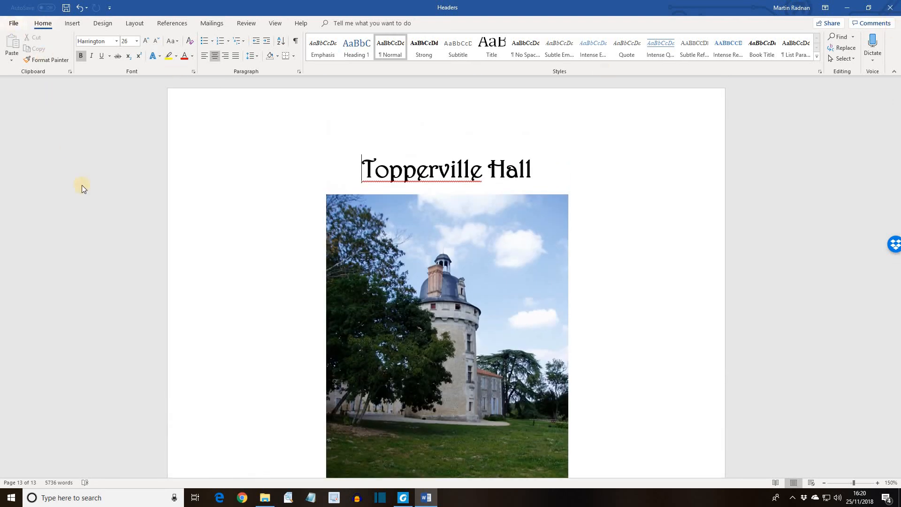
pyautogui.click(41, 149)
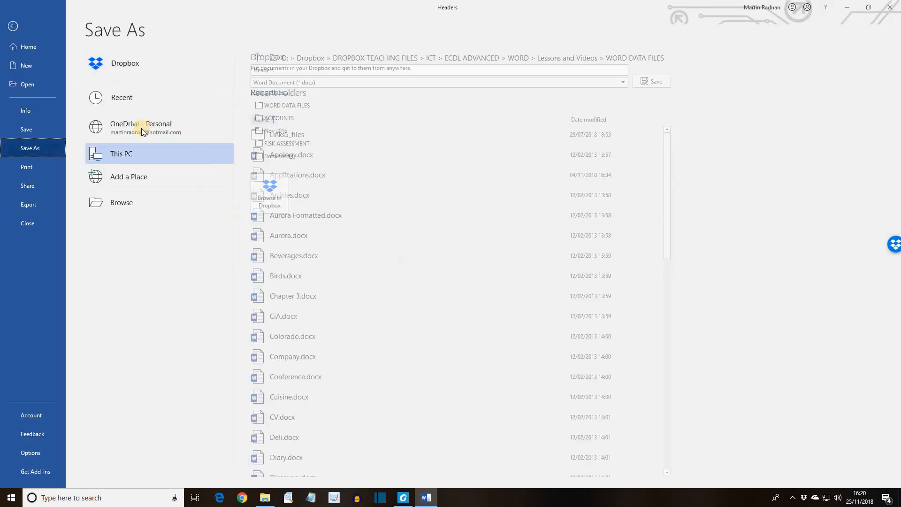
pyautogui.click(299, 69)
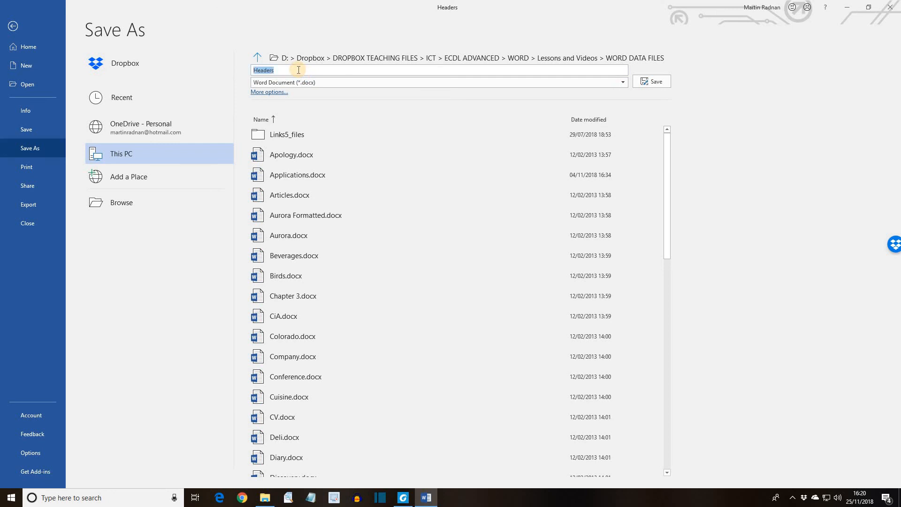
pyautogui.click(298, 70)
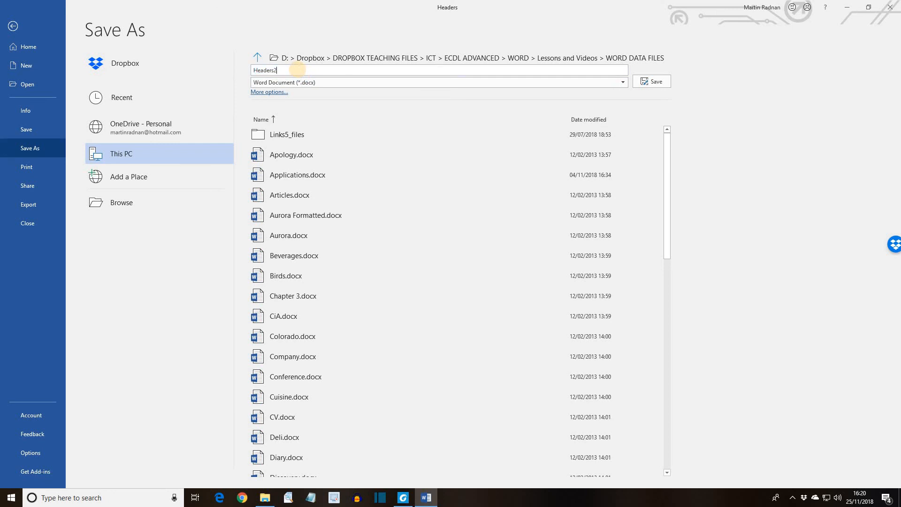